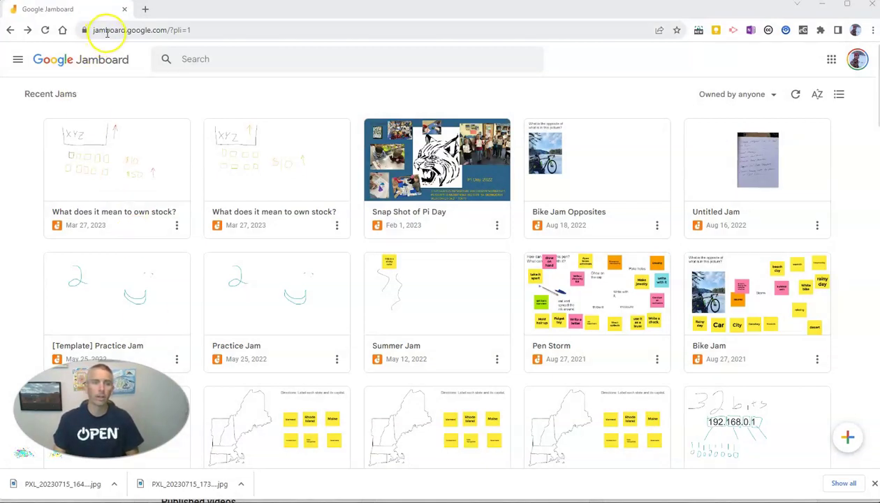
# Create a new jam and insert the downloaded race car photo whose file name starts with PXL_20230715_173
pyautogui.click(848, 437)
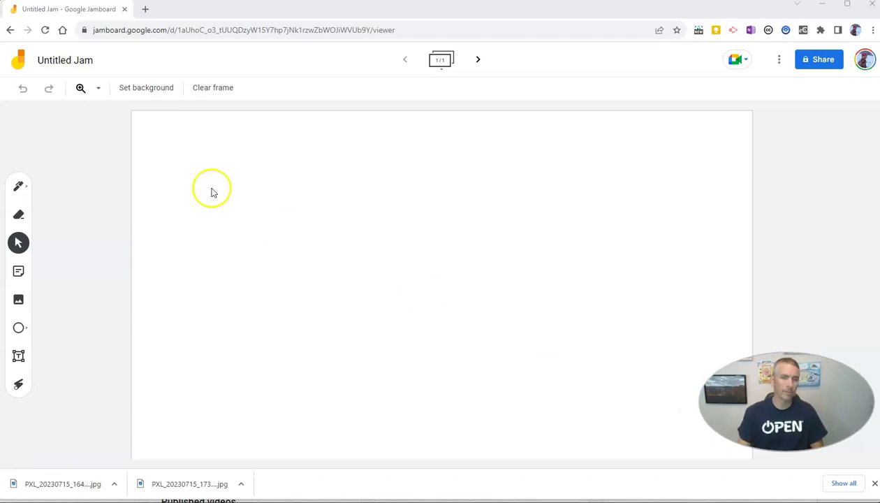
pyautogui.click(156, 91)
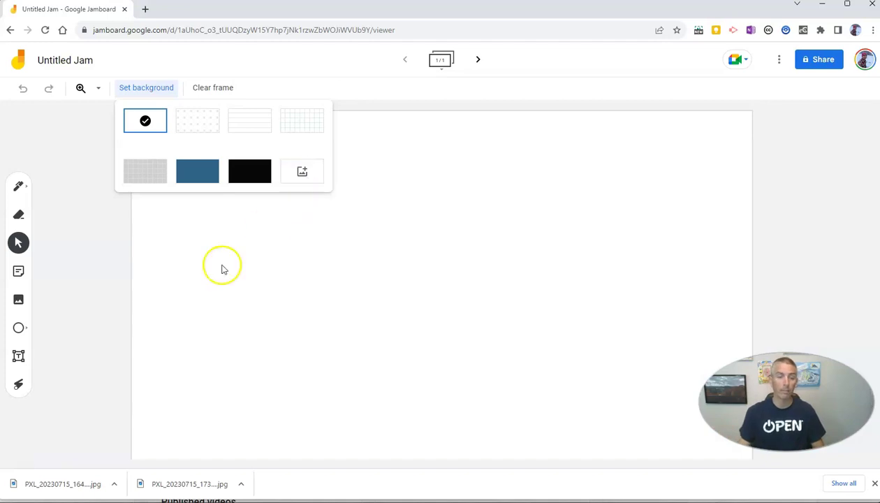
pyautogui.click(102, 304)
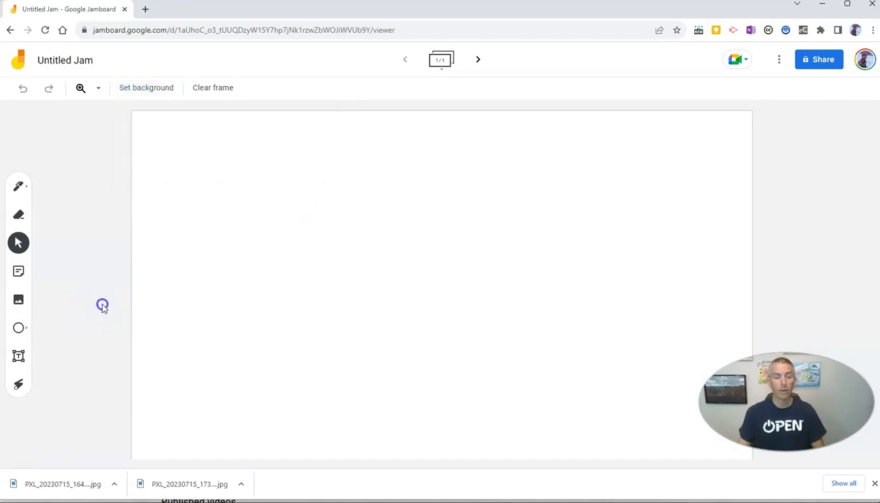
pyautogui.click(19, 301)
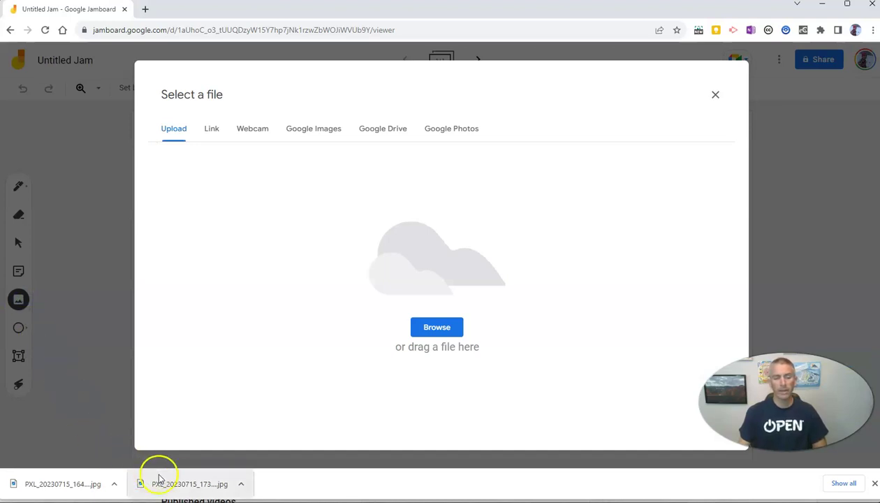
pyautogui.moveTo(178, 485); pyautogui.dragTo(468, 288)
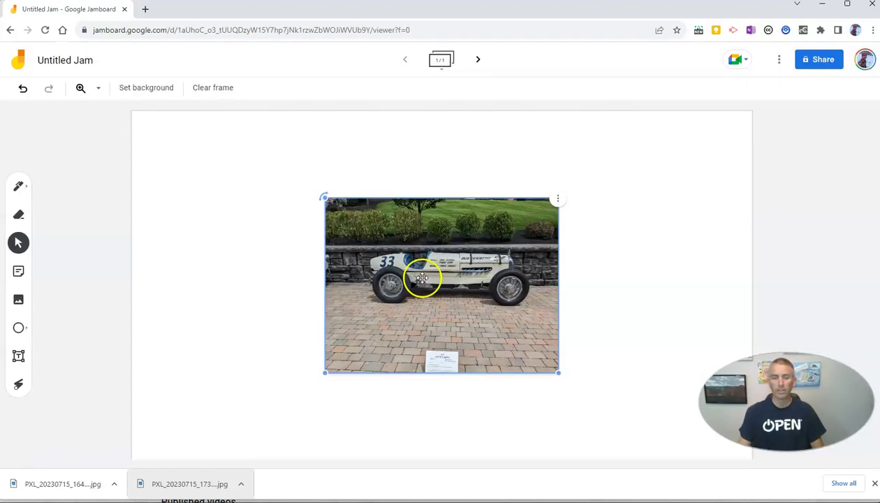
# Move the car photo to the left side of the frame and enlarge it to fill over half the frame's width
pyautogui.moveTo(350, 295); pyautogui.dragTo(236, 329)
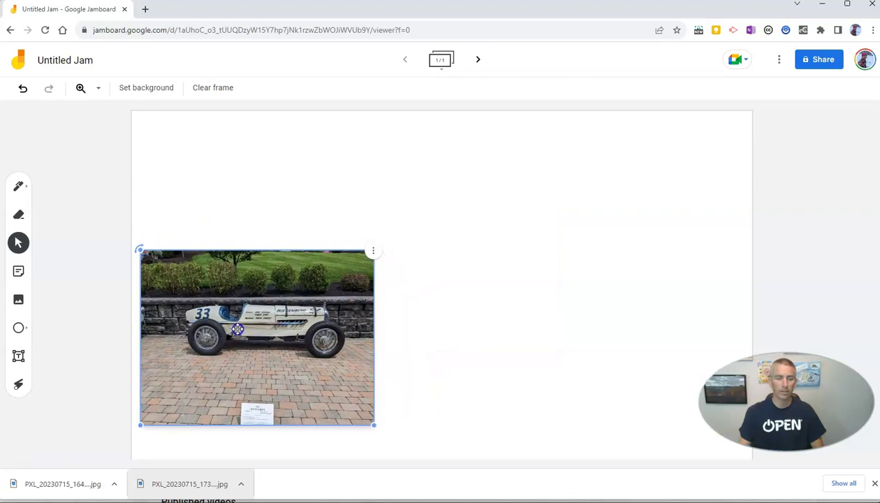
pyautogui.moveTo(372, 426); pyautogui.dragTo(416, 460)
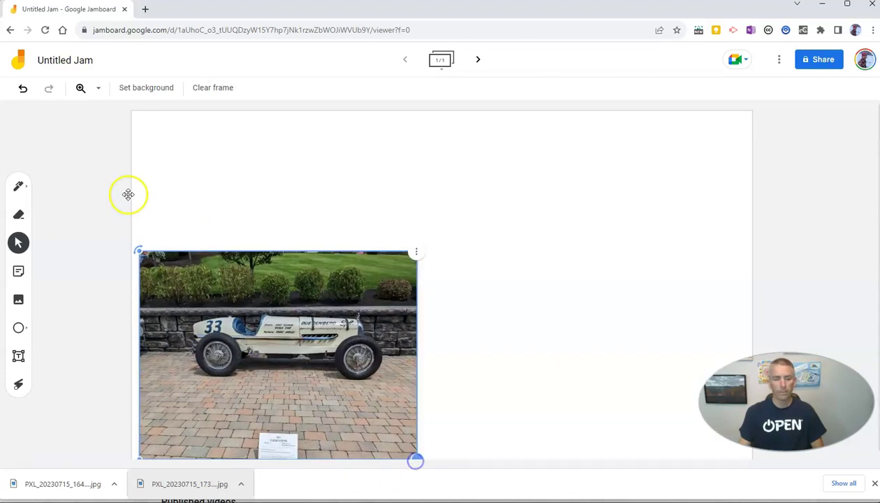
pyautogui.moveTo(276, 273); pyautogui.dragTo(273, 208)
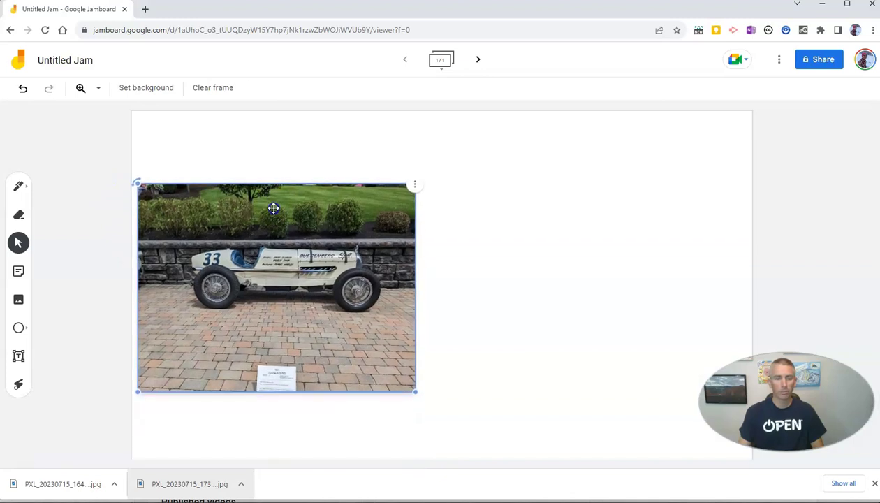
pyautogui.moveTo(416, 392); pyautogui.dragTo(503, 427)
pyautogui.moveTo(409, 338); pyautogui.dragTo(405, 310)
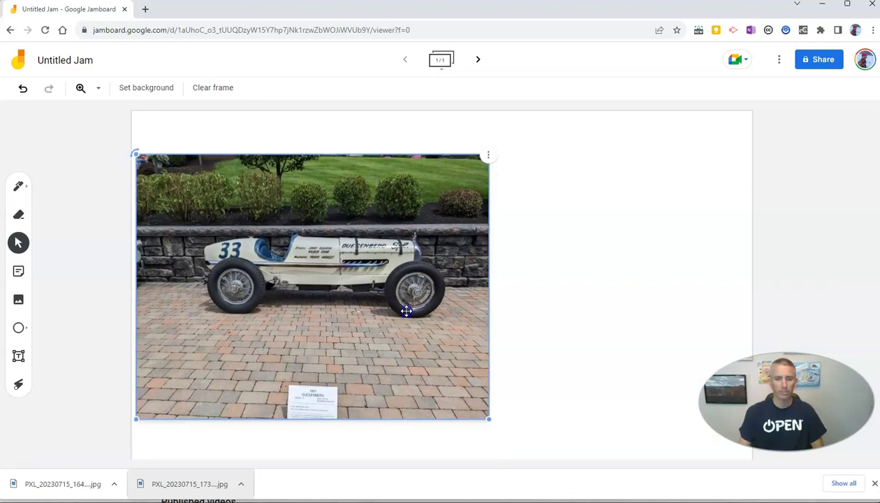
pyautogui.click(489, 156)
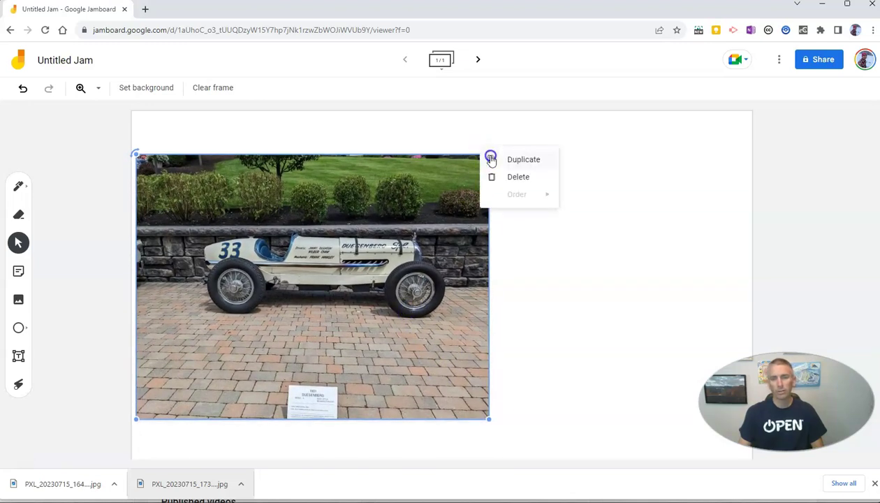
pyautogui.click(518, 165)
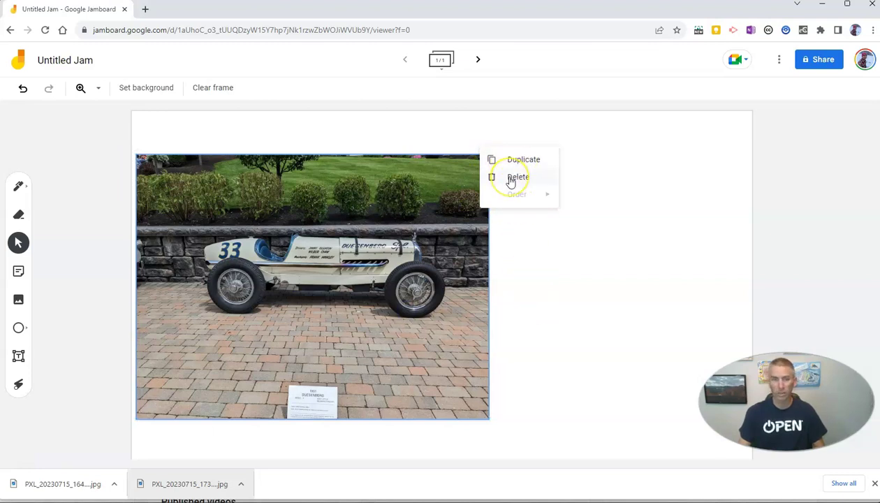
pyautogui.click(524, 315)
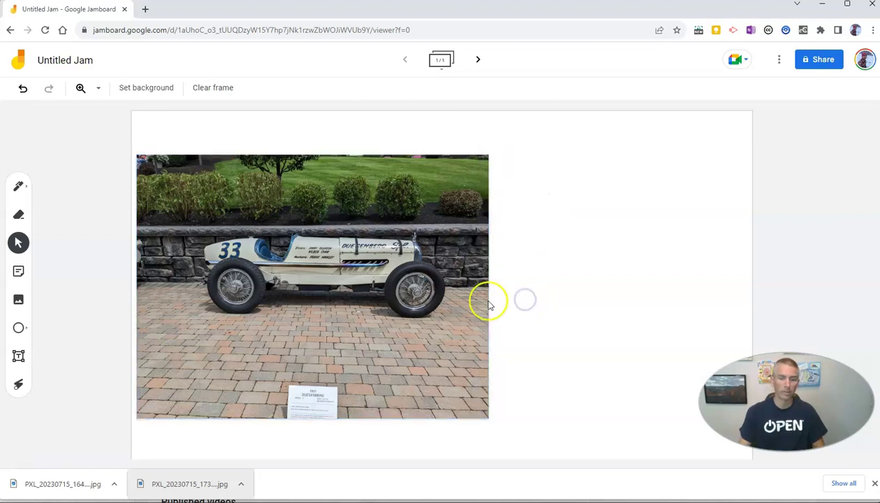
pyautogui.click(443, 301)
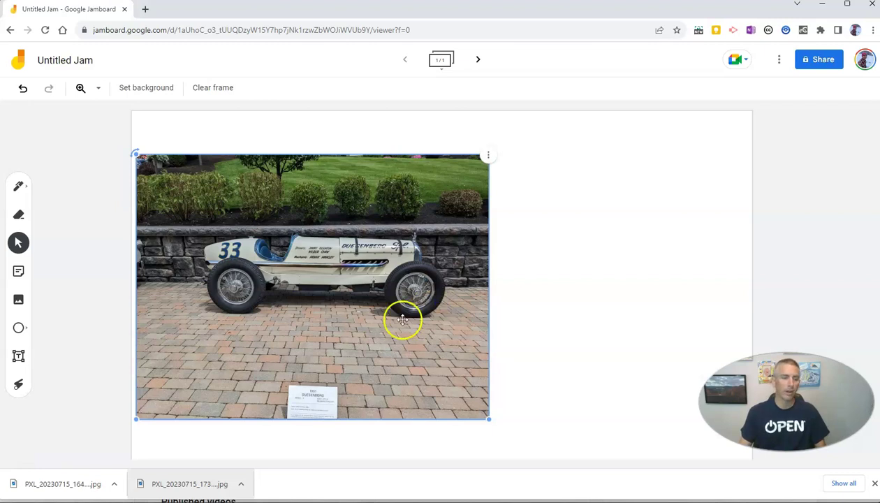
pyautogui.click(56, 391)
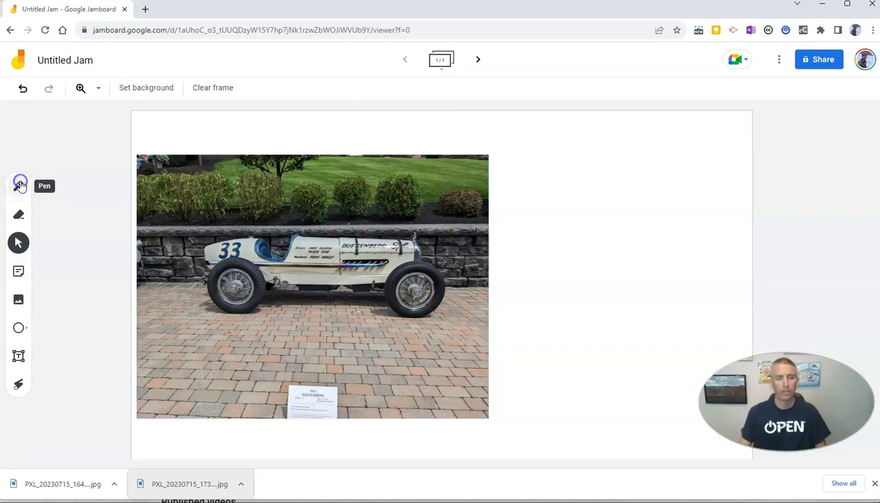
# With a red marker, circle the car's number 33 and the placard, and draw an arrow to each from the blank area beside the photo
pyautogui.click(19, 186)
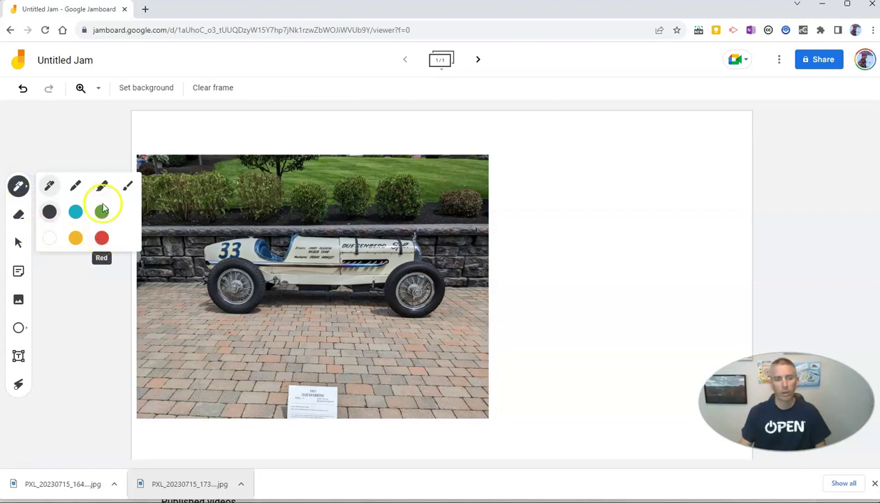
pyautogui.click(75, 187)
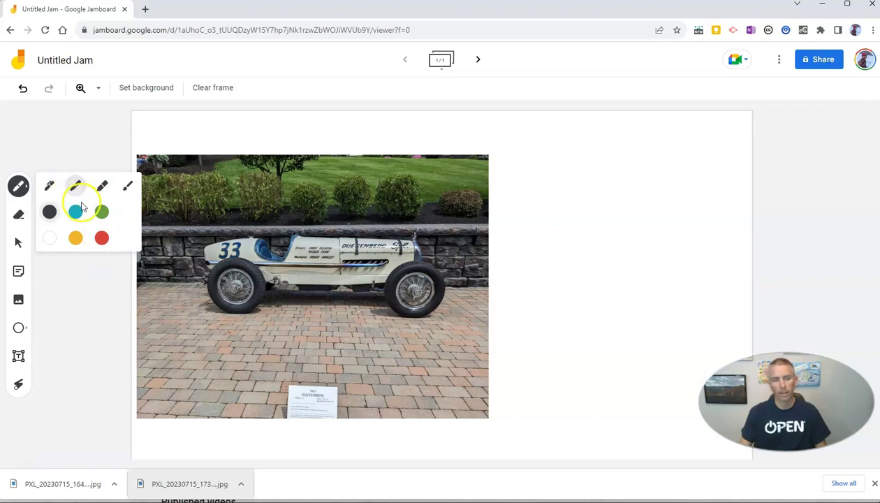
pyautogui.click(101, 240)
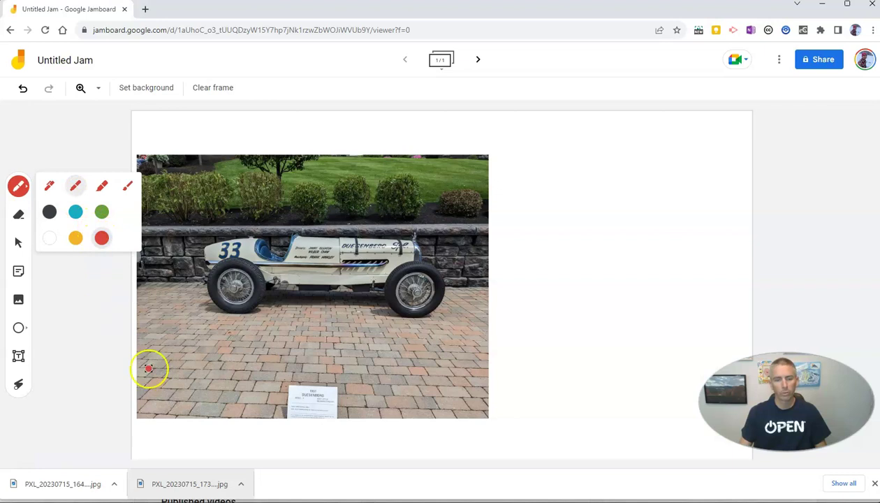
pyautogui.moveTo(295, 370)
pyautogui.mouseDown()
pyautogui.moveTo(278, 405)
pyautogui.moveTo(356, 414)
pyautogui.moveTo(309, 375)
pyautogui.moveTo(276, 384)
pyautogui.mouseUp()
pyautogui.moveTo(222, 237)
pyautogui.mouseDown()
pyautogui.moveTo(201, 247)
pyautogui.moveTo(234, 278)
pyautogui.moveTo(241, 239)
pyautogui.moveTo(207, 236)
pyautogui.moveTo(193, 254)
pyautogui.moveTo(213, 276)
pyautogui.moveTo(261, 252)
pyautogui.moveTo(225, 230)
pyautogui.moveTo(200, 244)
pyautogui.mouseUp()
pyautogui.moveTo(292, 377)
pyautogui.mouseDown()
pyautogui.moveTo(350, 399)
pyautogui.moveTo(332, 428)
pyautogui.moveTo(267, 394)
pyautogui.moveTo(281, 381)
pyautogui.mouseUp()
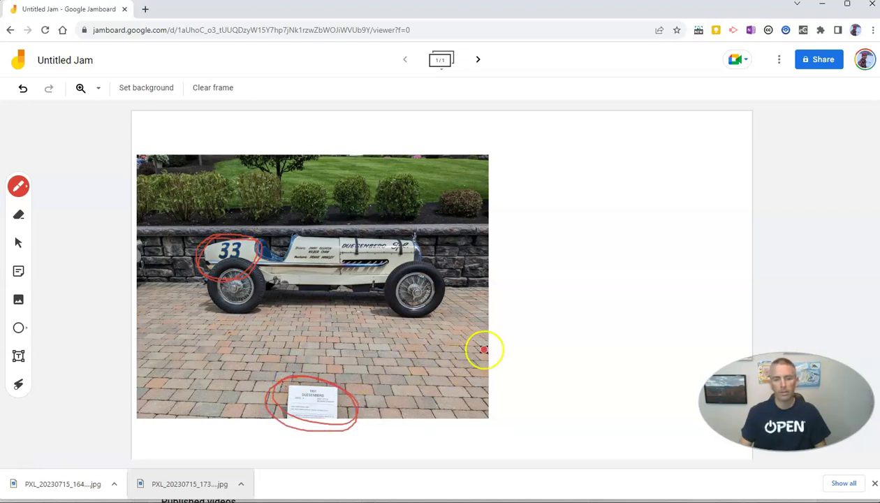
pyautogui.moveTo(502, 338)
pyautogui.mouseDown()
pyautogui.moveTo(325, 387)
pyautogui.moveTo(338, 392)
pyautogui.mouseUp()
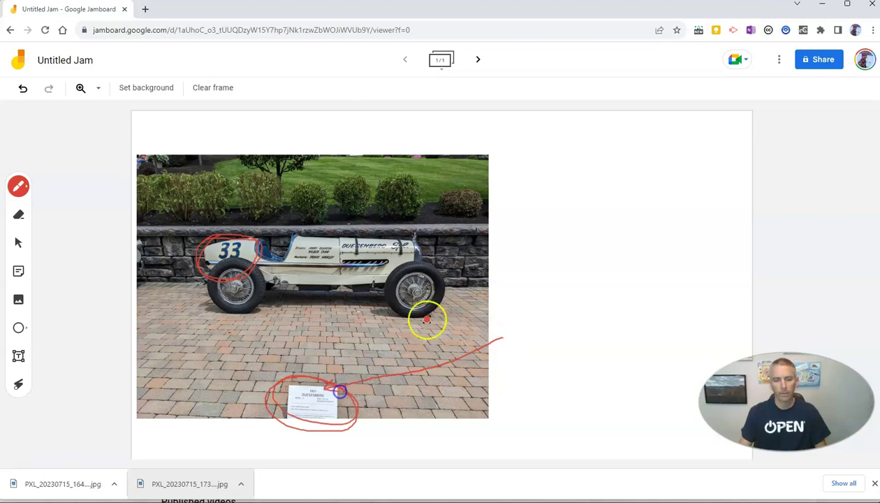
pyautogui.moveTo(514, 238)
pyautogui.mouseDown()
pyautogui.moveTo(467, 252)
pyautogui.moveTo(254, 252)
pyautogui.moveTo(293, 269)
pyautogui.mouseUp()
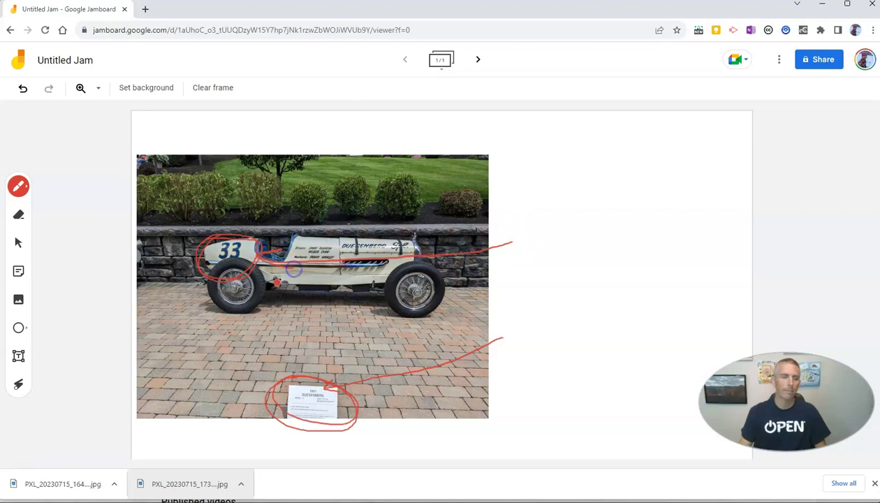
# Add the text "Notice that the number is not the year." beside the upper arrow, widened to two lines, and draw a red arrow from it to the placard
pyautogui.click(18, 355)
pyautogui.click(517, 236)
pyautogui.click(567, 232)
pyautogui.write('Notice that the b number is not the year.')
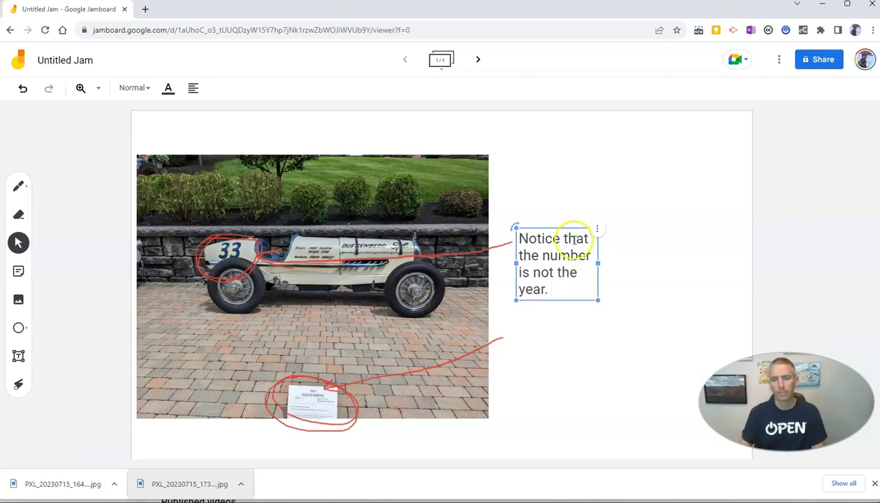
pyautogui.moveTo(598, 264); pyautogui.dragTo(699, 251)
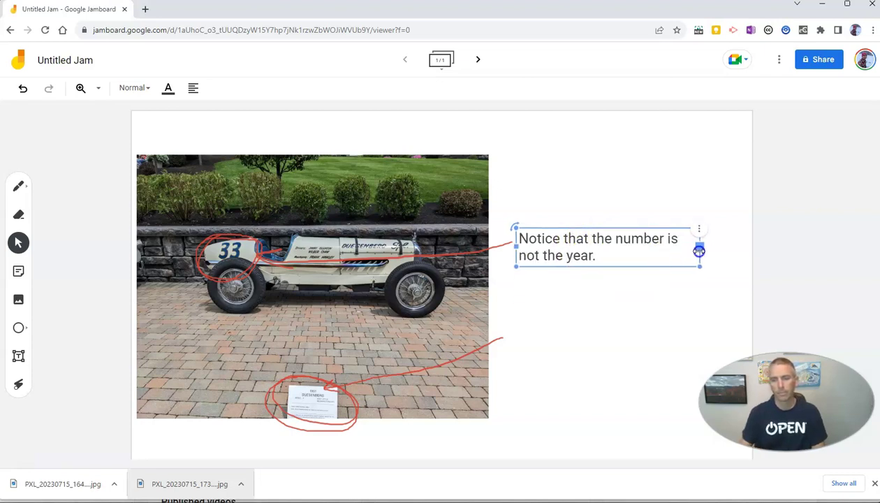
pyautogui.click(517, 318)
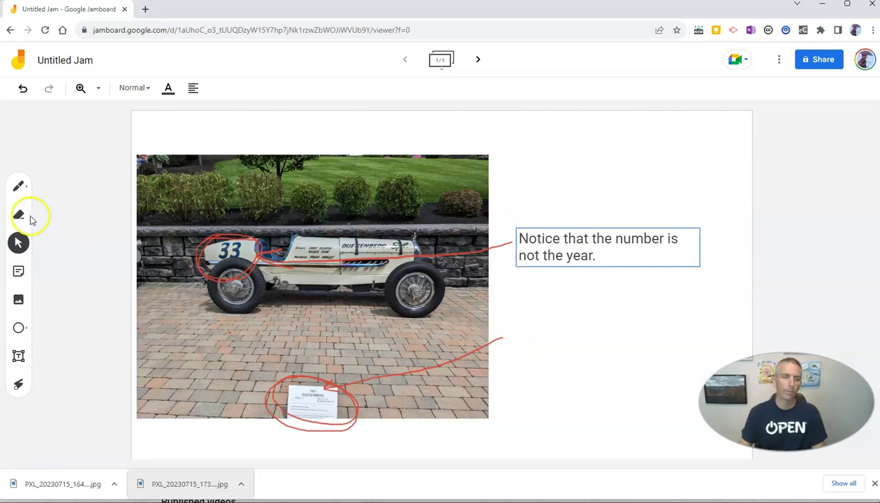
pyautogui.click(19, 186)
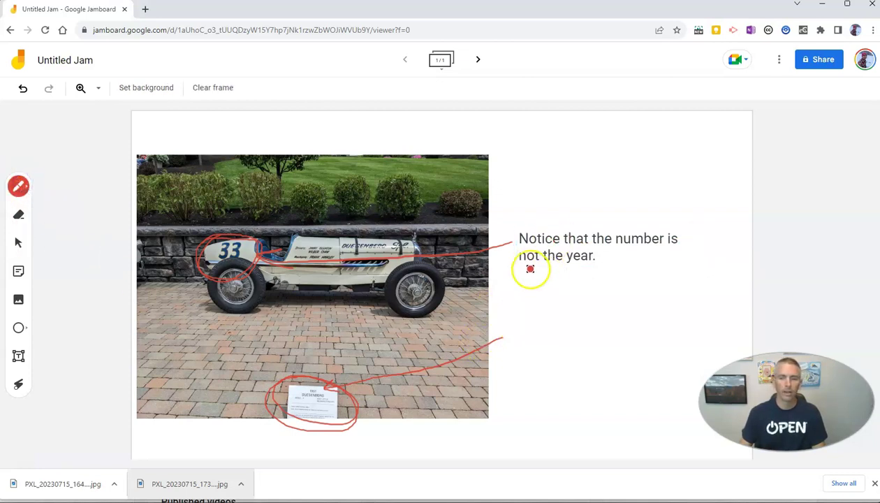
pyautogui.moveTo(521, 266)
pyautogui.mouseDown()
pyautogui.moveTo(424, 338)
pyautogui.moveTo(334, 382)
pyautogui.mouseUp()
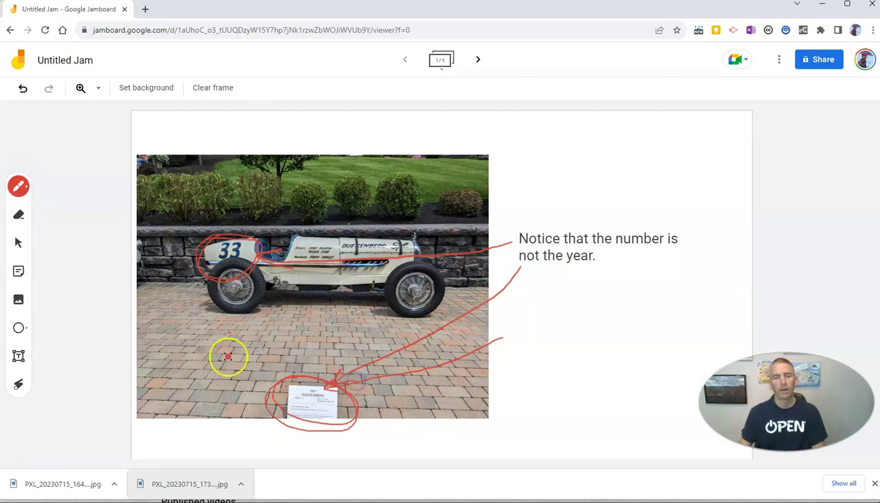
# Add the text "This placard tells us the car was made in 1931." beside the lower arrow and widen it to two lines
pyautogui.click(18, 357)
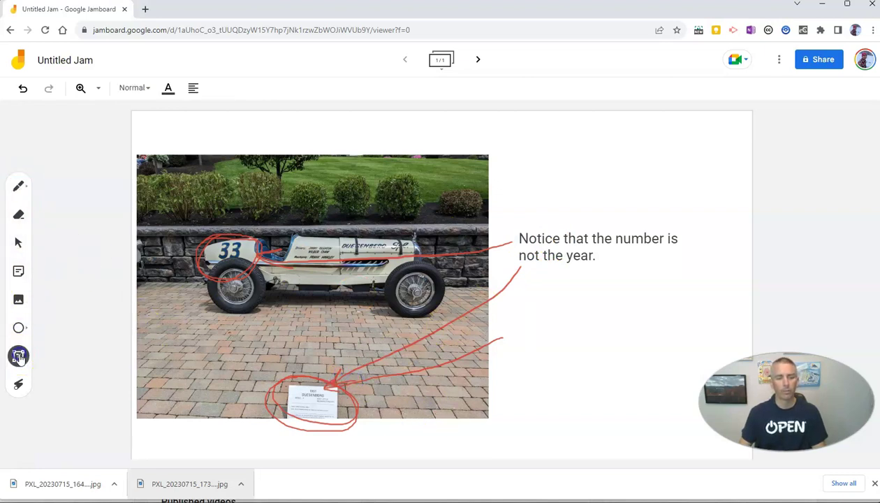
pyautogui.click(508, 339)
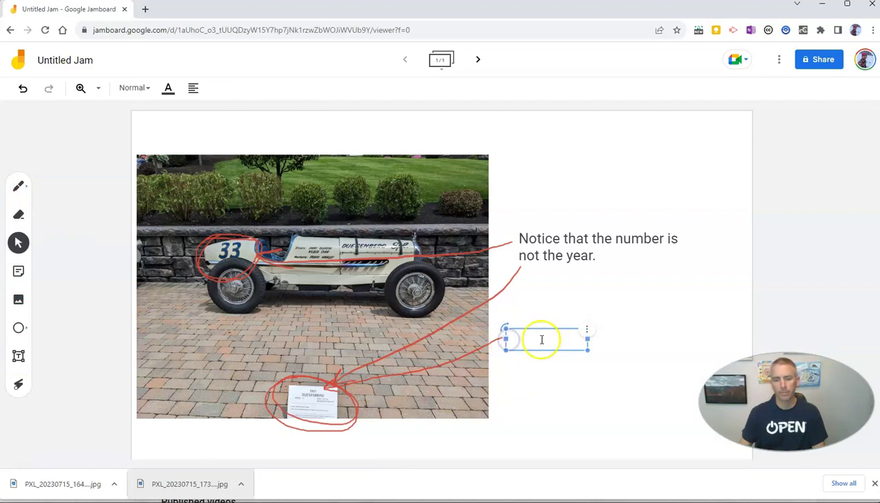
pyautogui.write('This placard tel')
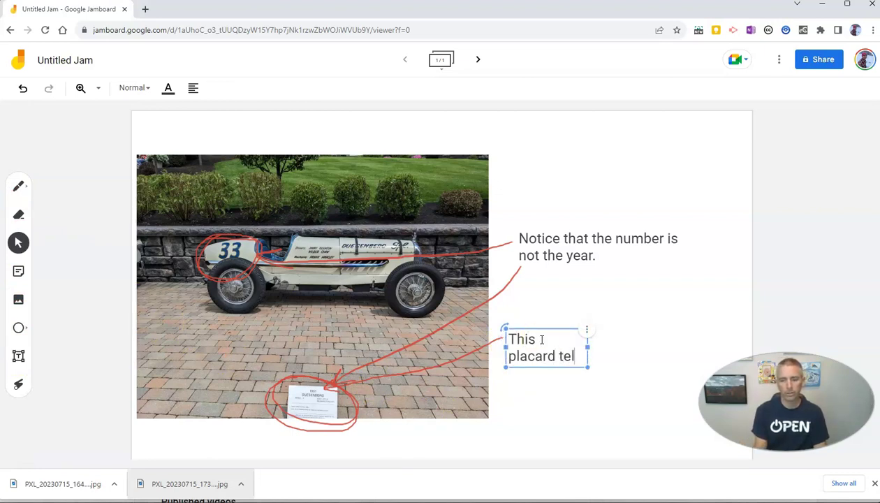
pyautogui.write('ls us the car was made in')
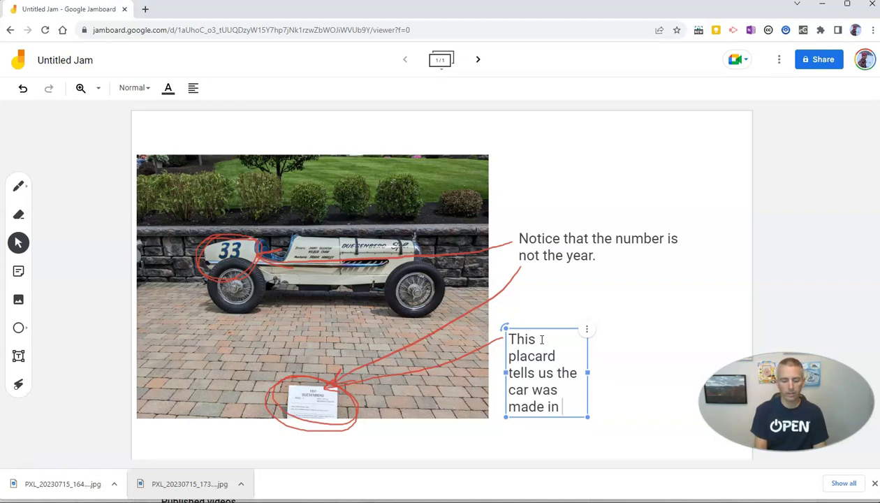
pyautogui.write(' 1931')
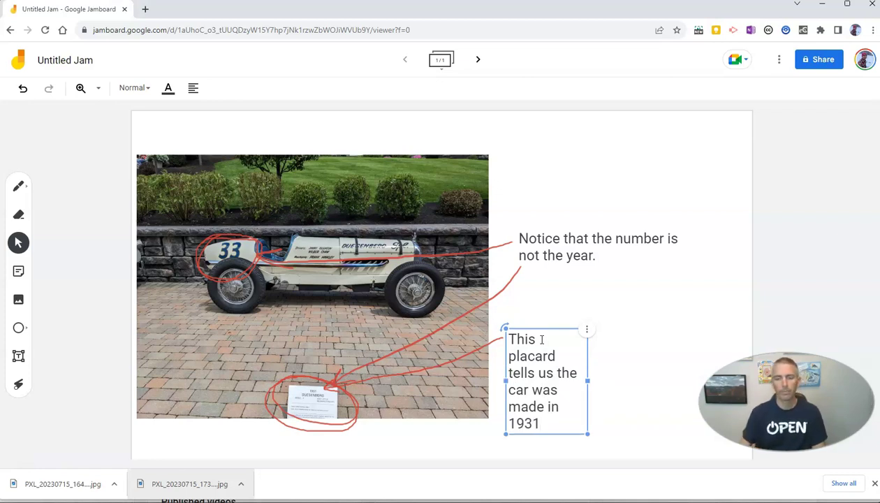
pyautogui.write('.')
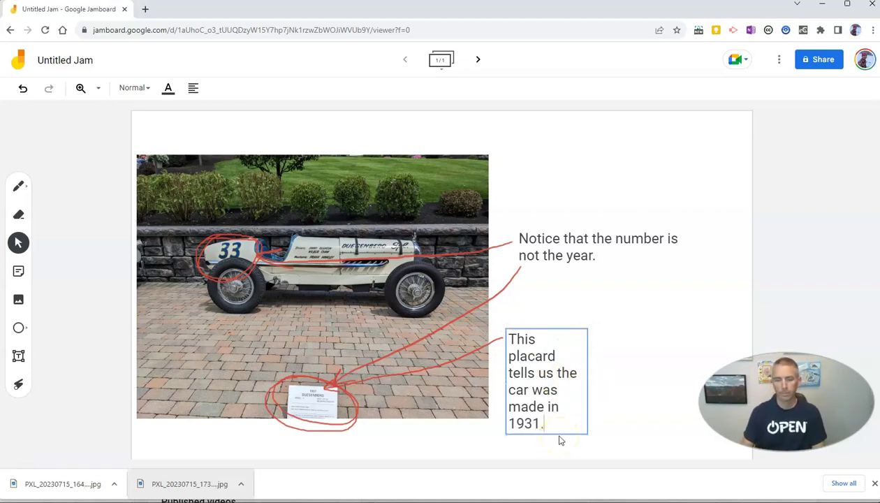
pyautogui.moveTo(587, 380); pyautogui.dragTo(668, 367)
pyautogui.click(656, 392)
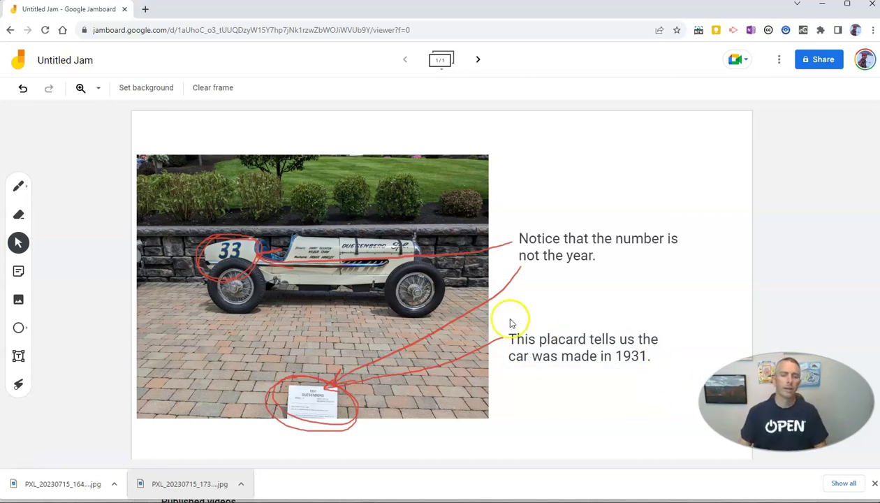
# Create a yellow sticky note reading "The car was made in 1931. Th 33 is simply the car's racing number."
pyautogui.click(19, 272)
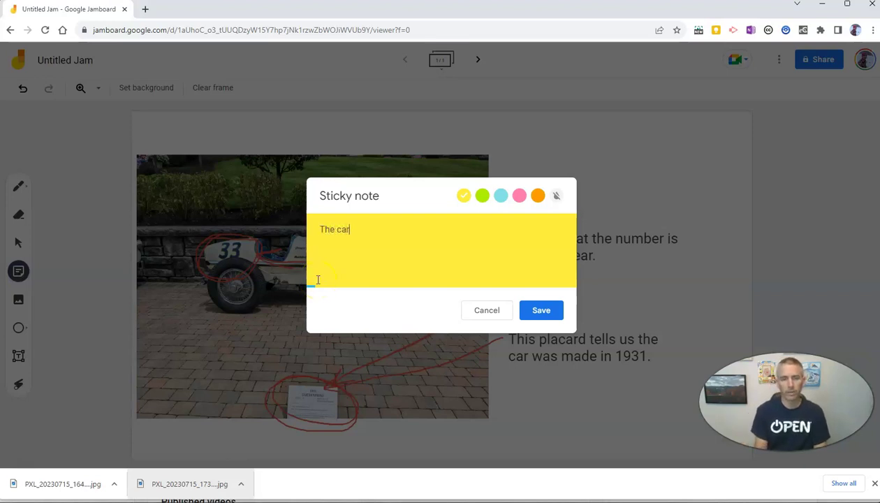
pyautogui.write("The car was made in 1931. Th 33 is simply the car's raci")
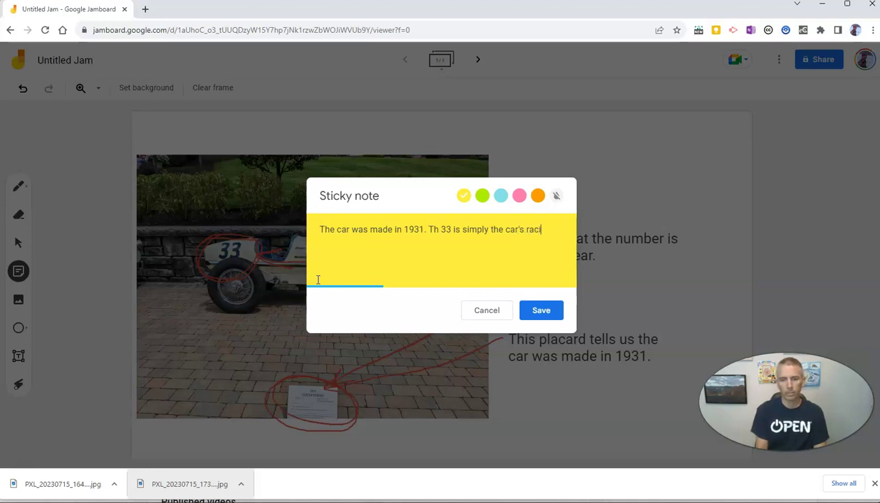
pyautogui.write('mber')
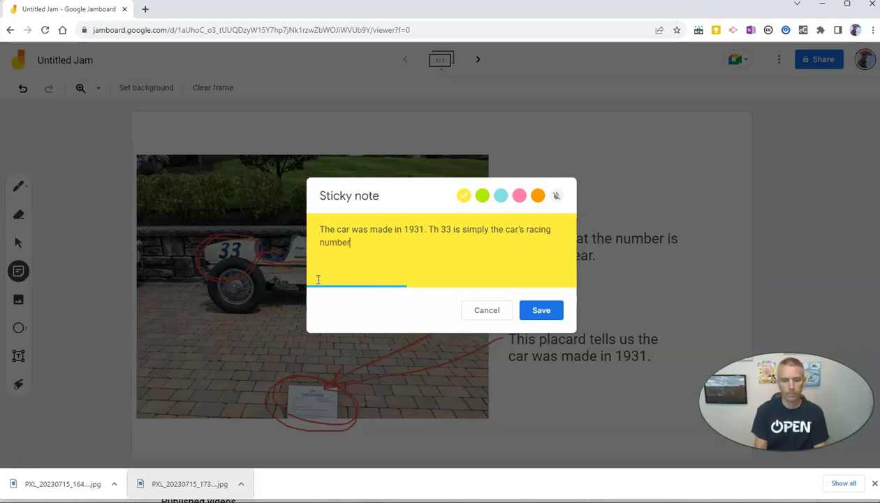
pyautogui.click(546, 312)
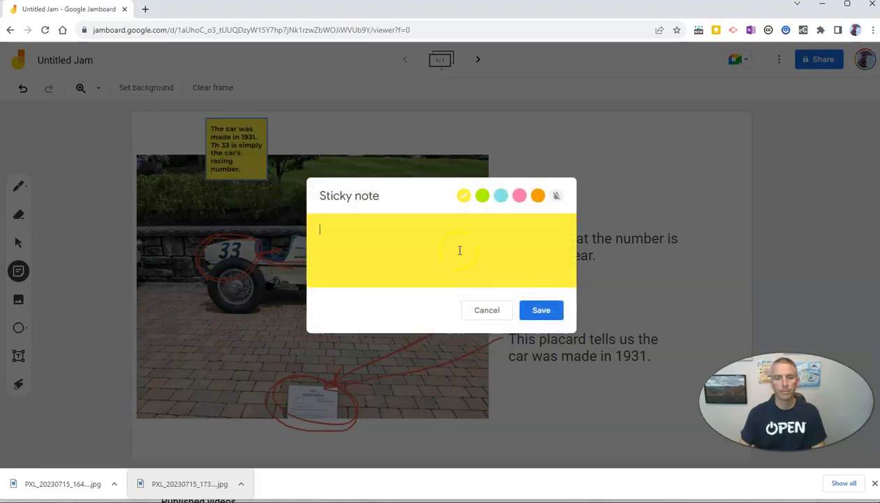
pyautogui.click(501, 312)
# Move the yellow sticky note over the two text labels beside the photo and enlarge it to about three times its size
pyautogui.moveTo(259, 147); pyautogui.dragTo(575, 189)
pyautogui.moveTo(583, 229); pyautogui.dragTo(739, 324)
pyautogui.moveTo(590, 243); pyautogui.dragTo(583, 264)
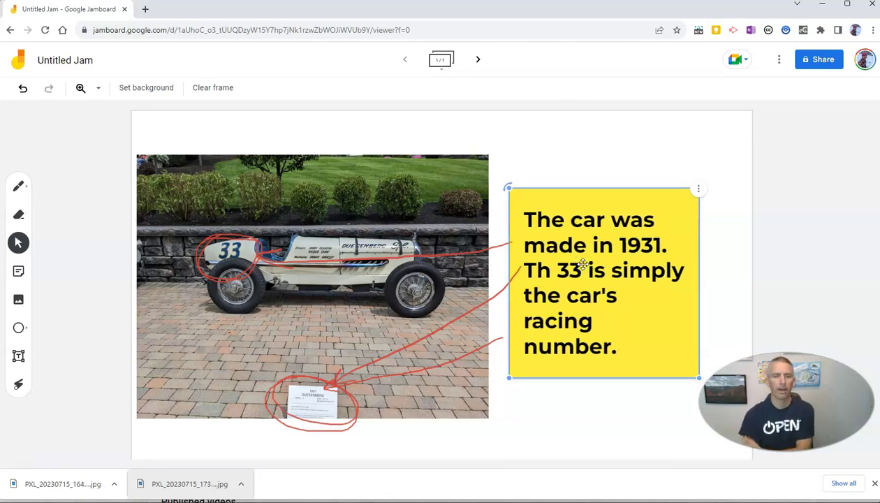
pyautogui.click(479, 154)
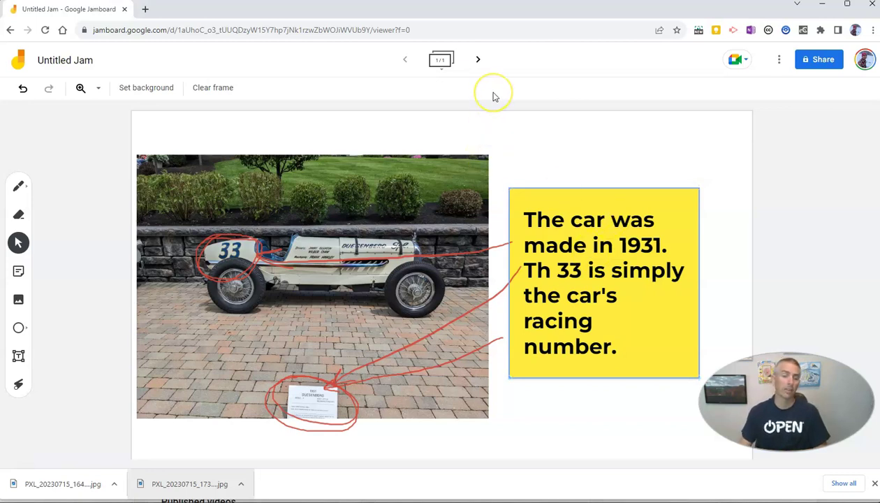
# Add a second frame to the jam and insert the downloaded photo of the Oldsmobile advertisement
pyautogui.click(479, 60)
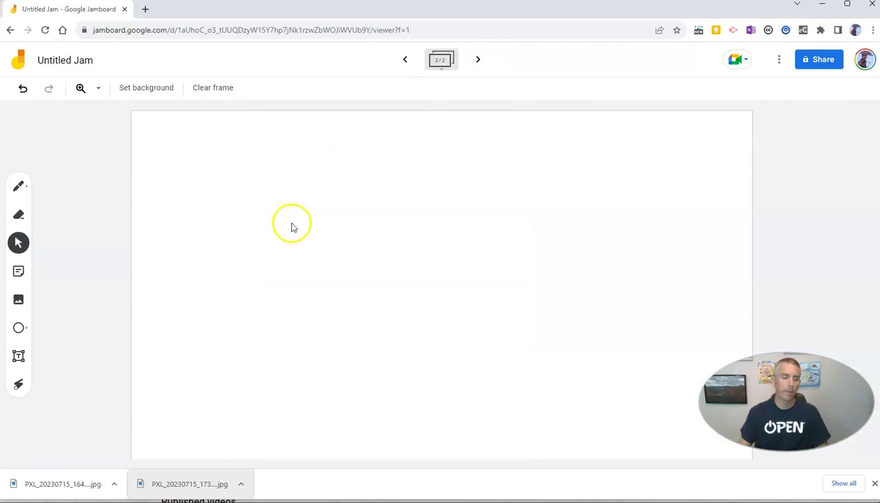
pyautogui.click(19, 301)
pyautogui.moveTo(64, 485); pyautogui.dragTo(438, 303)
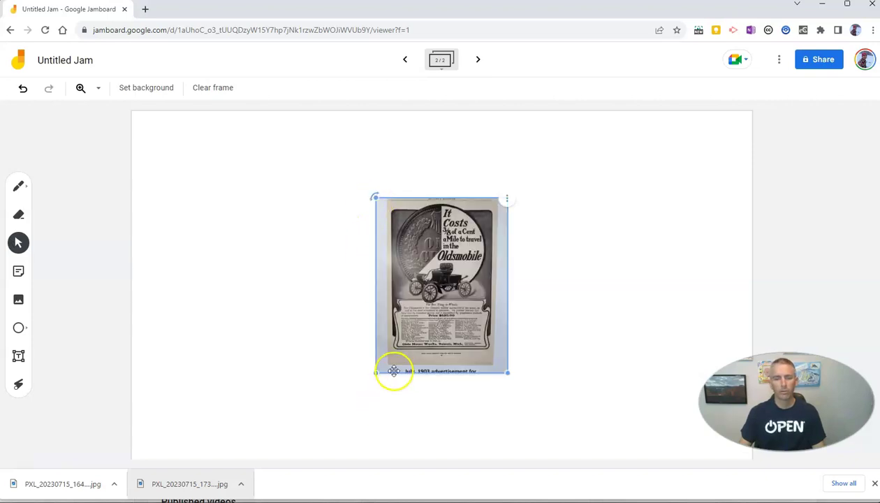
# Enlarge the Oldsmobile advertisement to the frame's full height and move it against the frame's left edge
pyautogui.moveTo(375, 373); pyautogui.dragTo(281, 436)
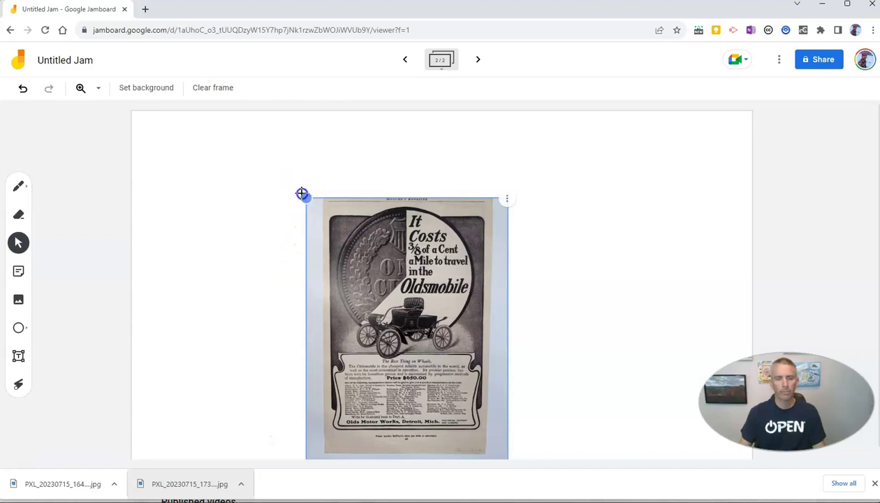
pyautogui.moveTo(423, 264); pyautogui.dragTo(215, 203)
pyautogui.moveTo(336, 381); pyautogui.dragTo(436, 486)
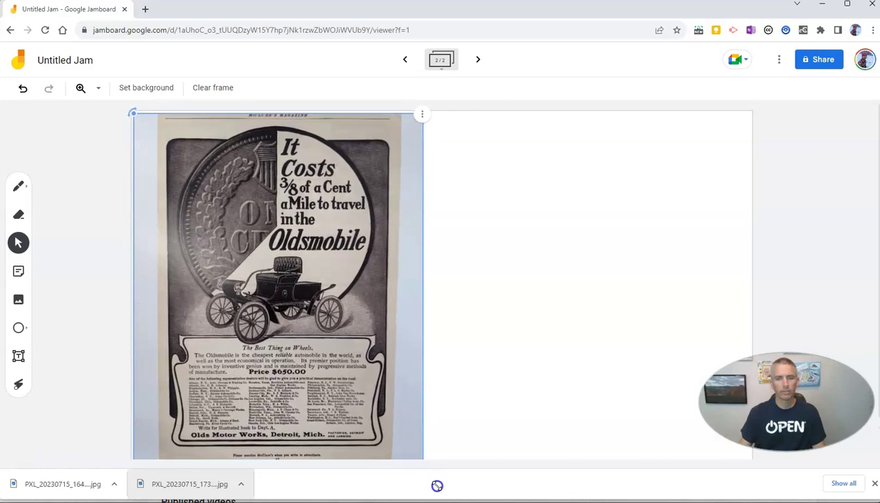
pyautogui.moveTo(331, 285); pyautogui.dragTo(330, 283)
pyautogui.click(478, 261)
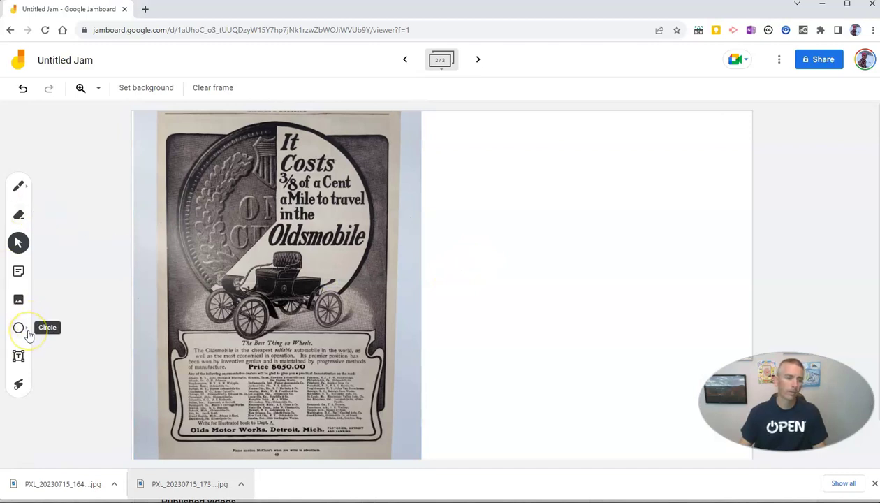
# With the red marker, circle the "3/8 of a Cent a Mile" wording in the advertisement
pyautogui.click(20, 186)
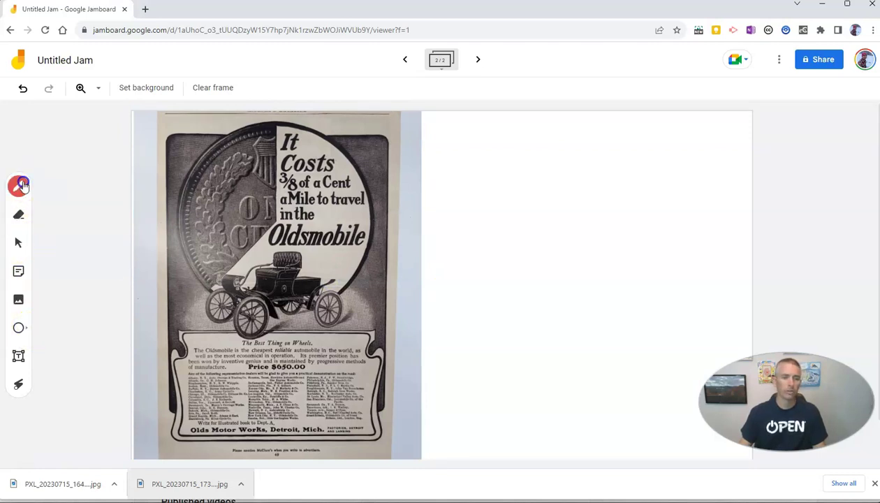
pyautogui.moveTo(280, 169); pyautogui.dragTo(266, 202)
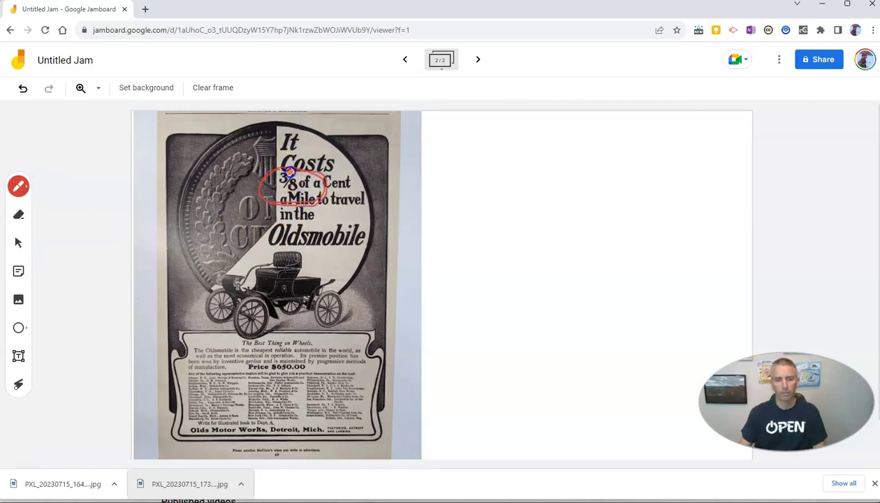
# Add an orange sticky note reading "What would this cost in today's money? Can you do the inflation calculation?" beside the advertisement and enlarge it almost threefold
pyautogui.click(19, 272)
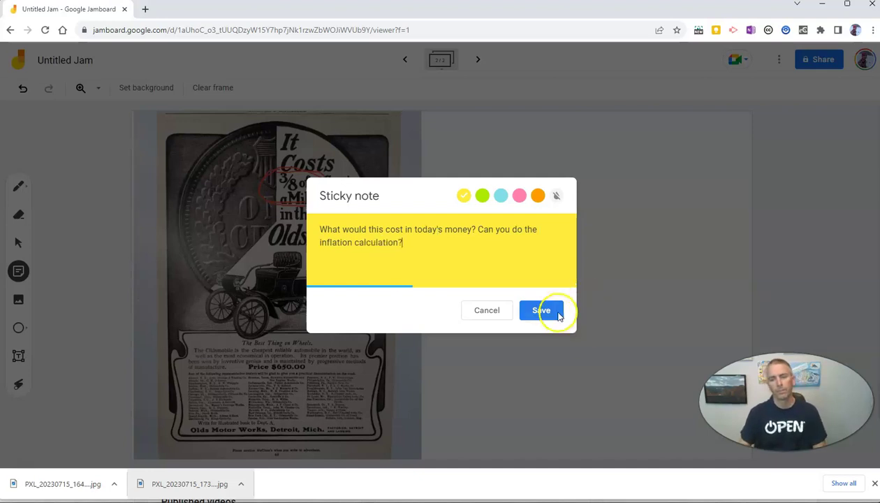
pyautogui.click(537, 196)
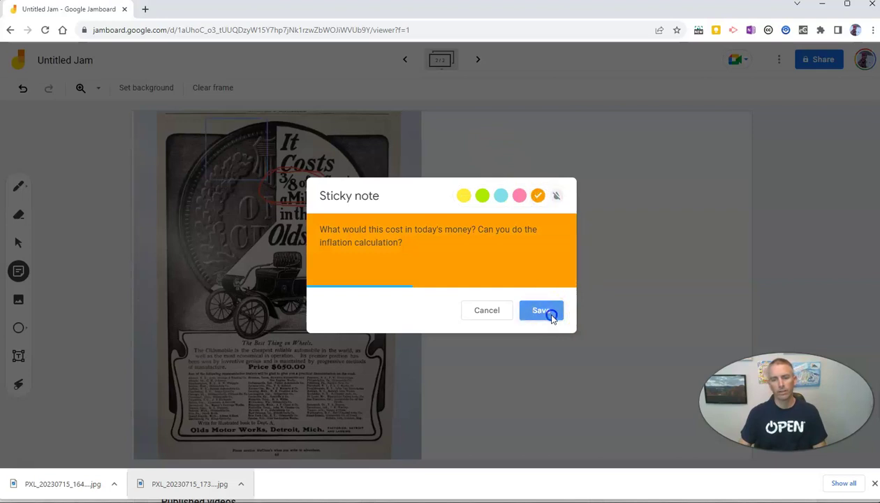
pyautogui.click(398, 249)
pyautogui.click(486, 311)
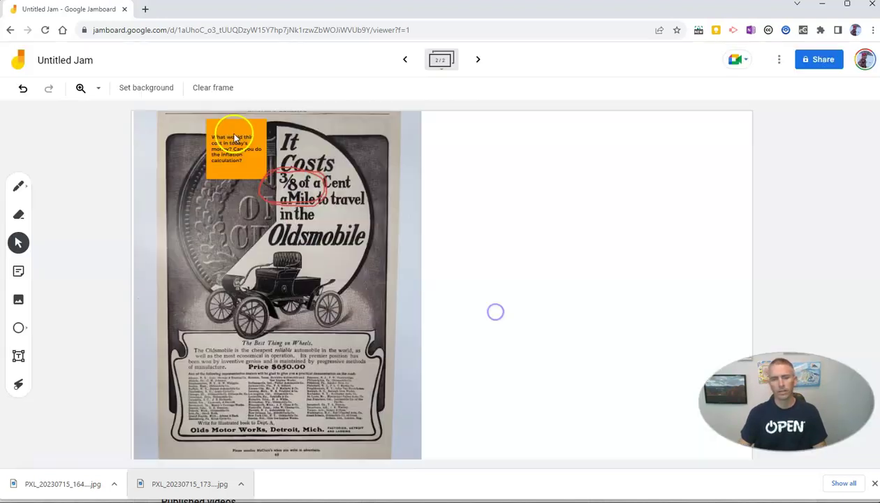
pyautogui.moveTo(237, 148); pyautogui.dragTo(455, 154)
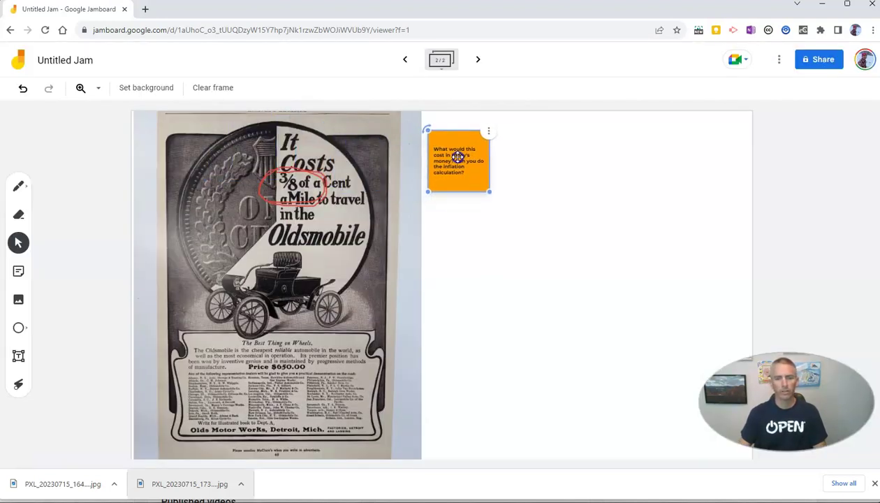
pyautogui.moveTo(486, 188); pyautogui.dragTo(642, 244)
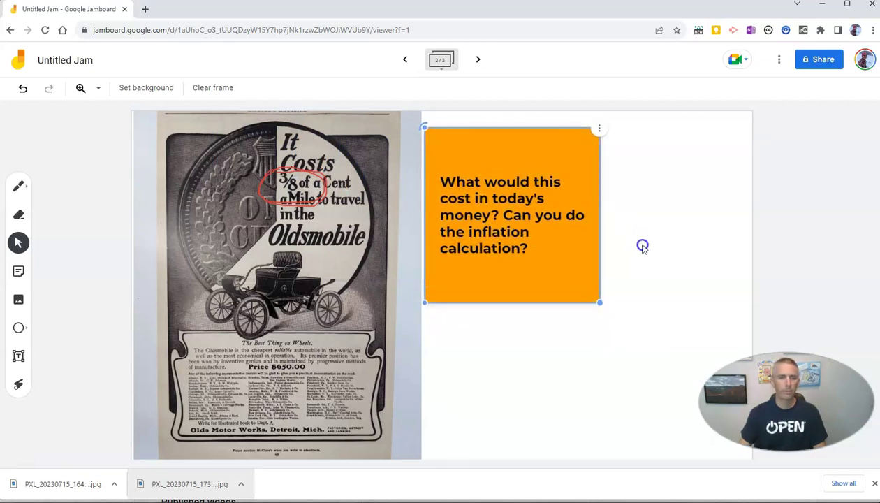
# Switch to the red marker to draw on the advertisement frame
pyautogui.click(21, 185)
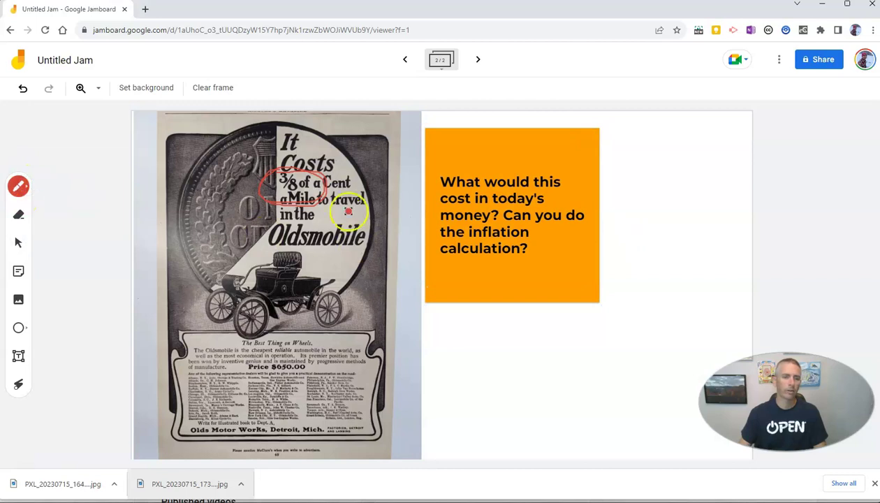